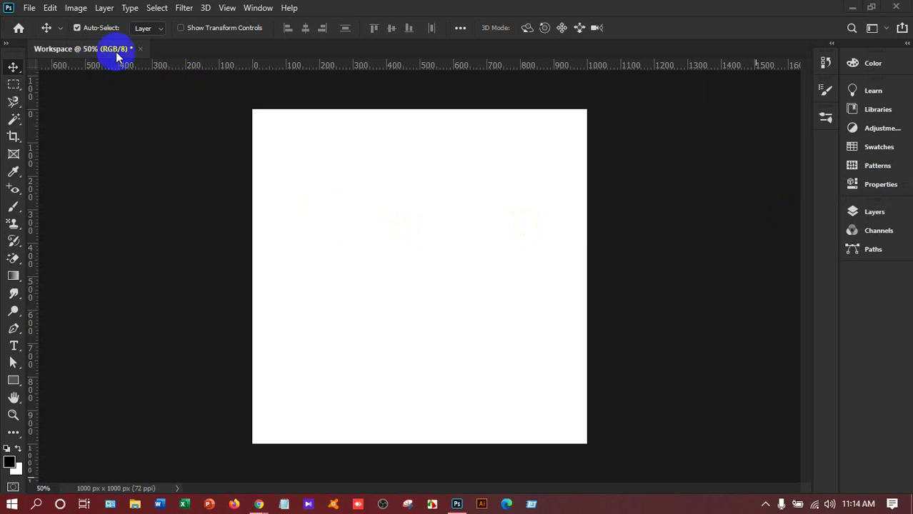
In the Interface preferences, try the progressively lighter color themes, ending with the lightest one
left_click(57, 9)
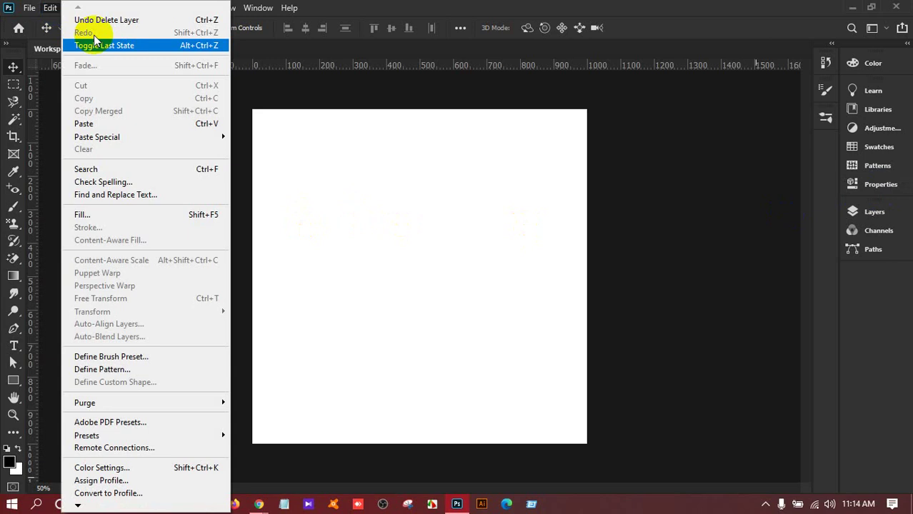
mouse_move(78, 507)
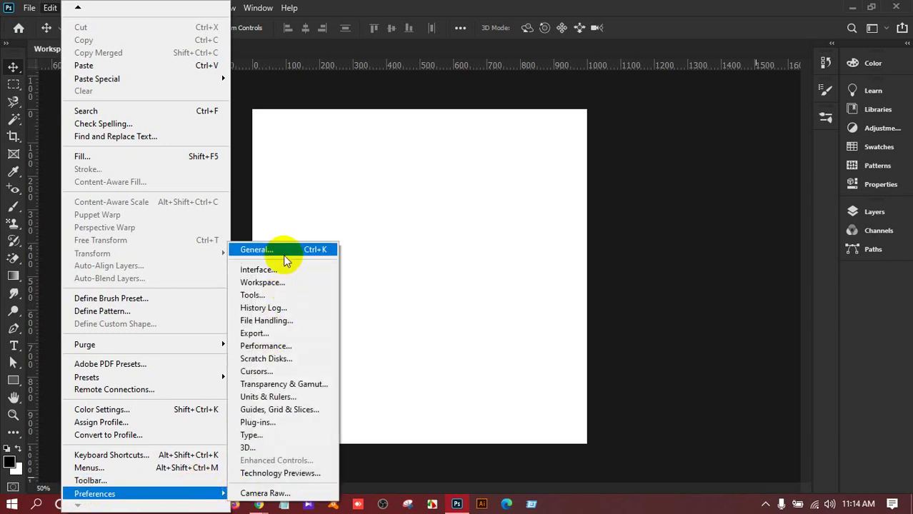
left_click(284, 258)
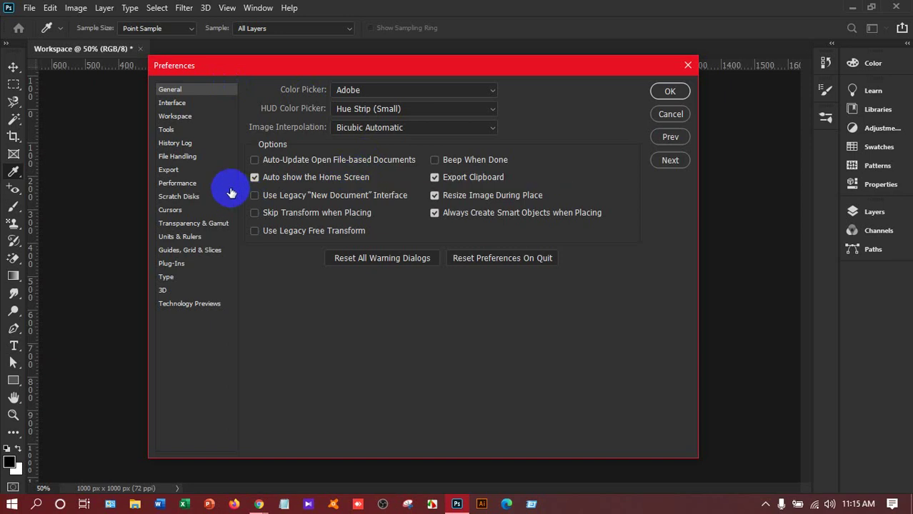
left_click(181, 104)
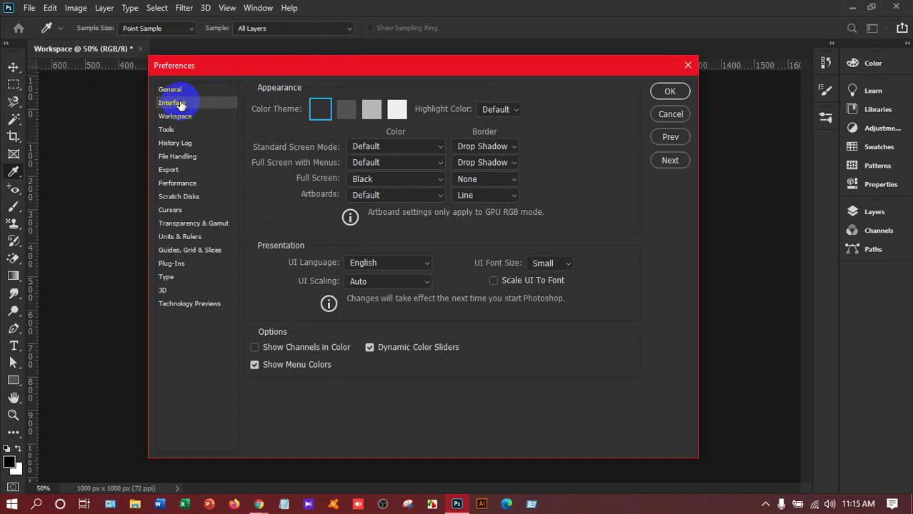
left_click(350, 109)
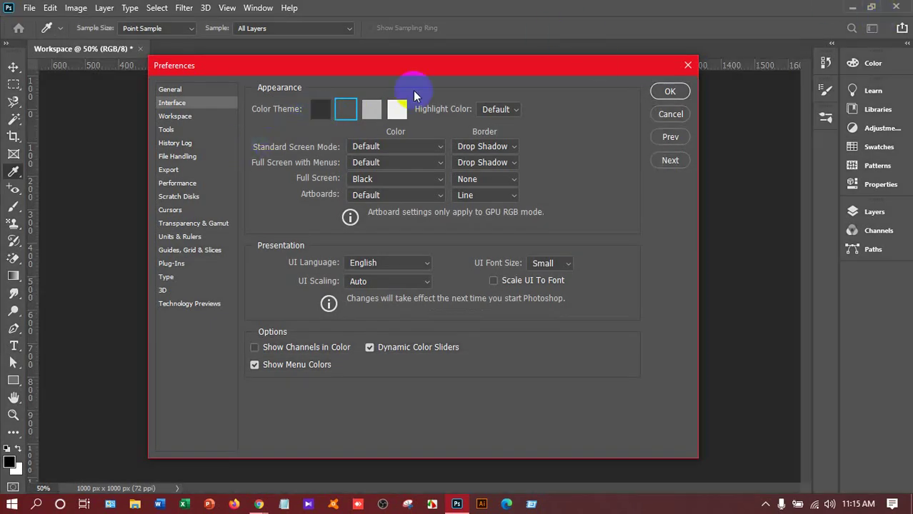
left_click(371, 111)
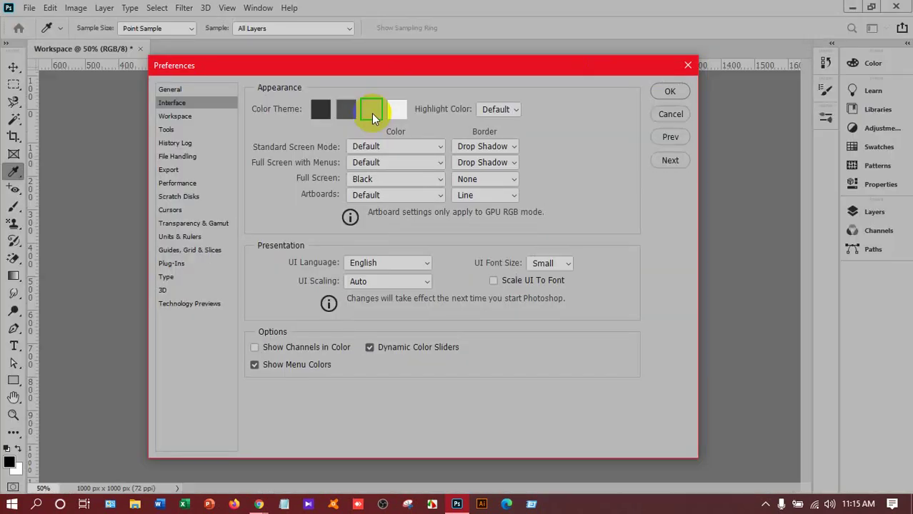
left_click(397, 110)
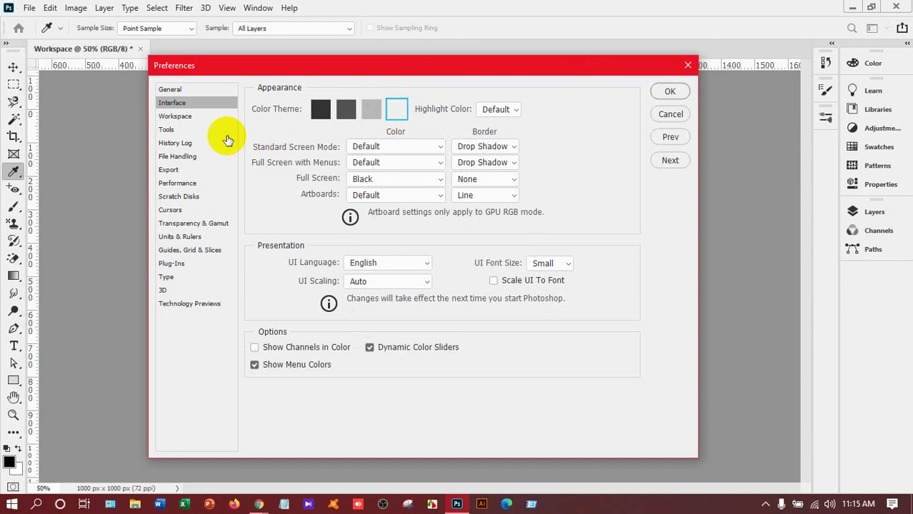
Review the Tools, History Log, Units & Rulers, and Guides, Grid & Slices preferences, then accept the dialog
left_click(200, 130)
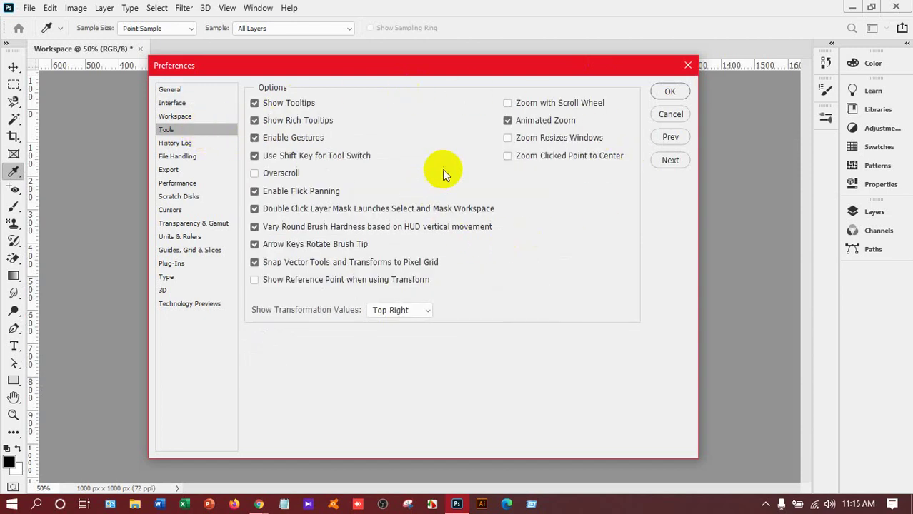
left_click(194, 145)
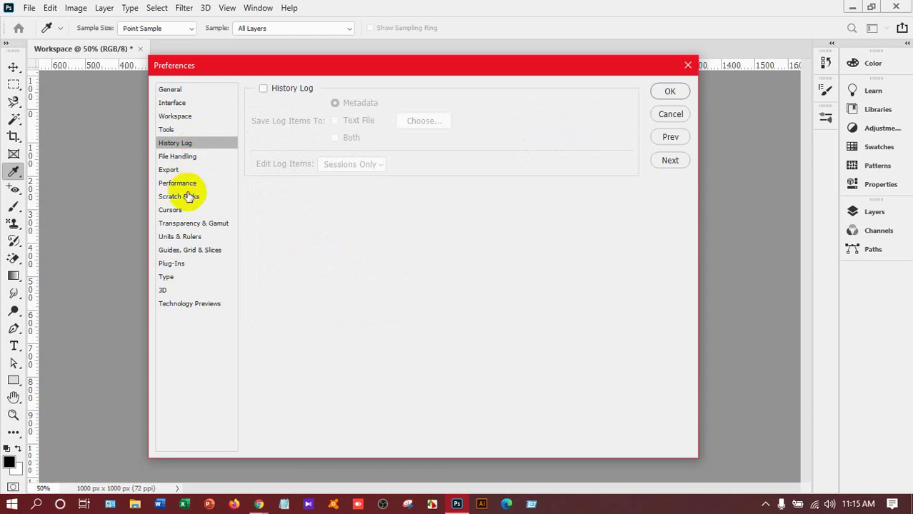
left_click(183, 241)
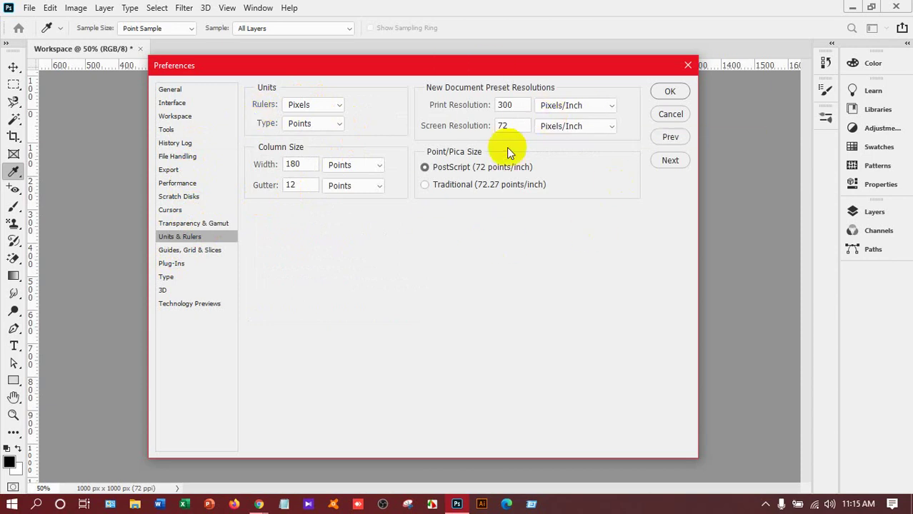
left_click(220, 252)
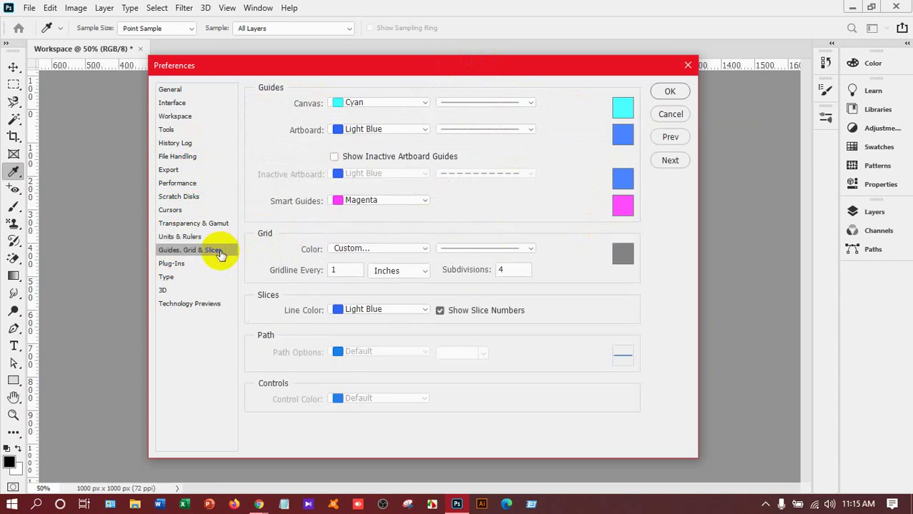
left_click(624, 204)
left_click_drag(742, 180, 746, 297)
left_click(726, 135)
left_click(862, 145)
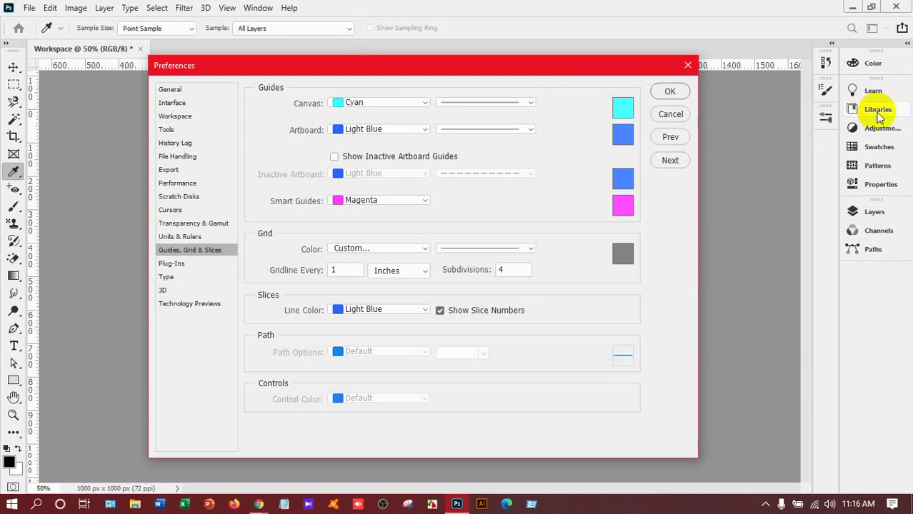
left_click(671, 93)
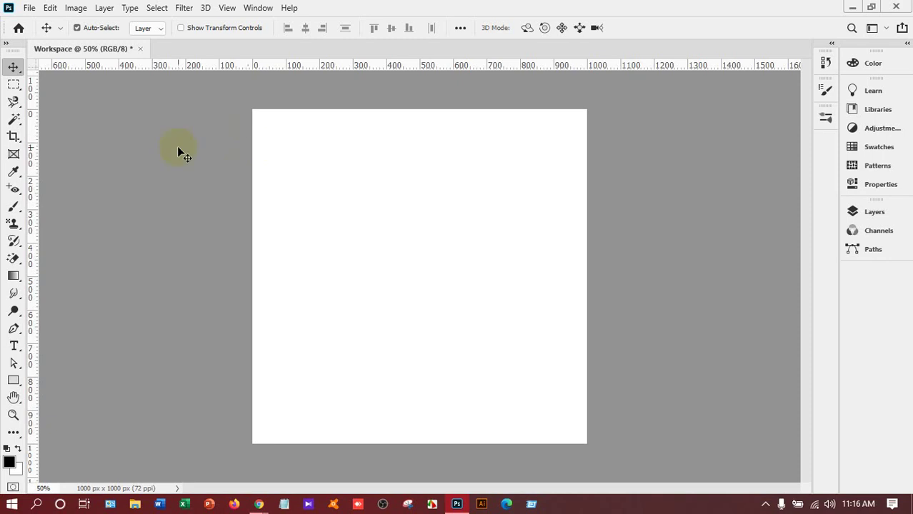
Undock the toolbar so it floats over the canvas, and reveal the Red Eye and Move tool groups
left_click_drag(9, 54, 458, 90)
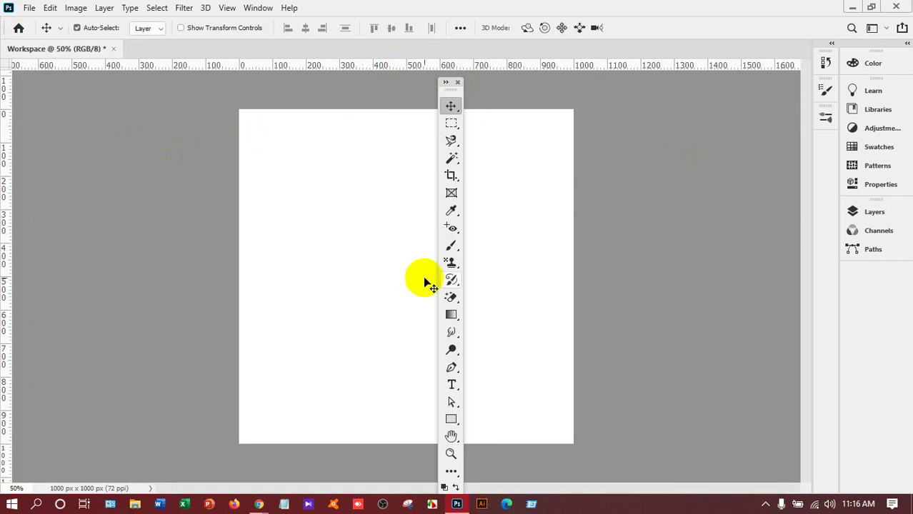
left_click(447, 229)
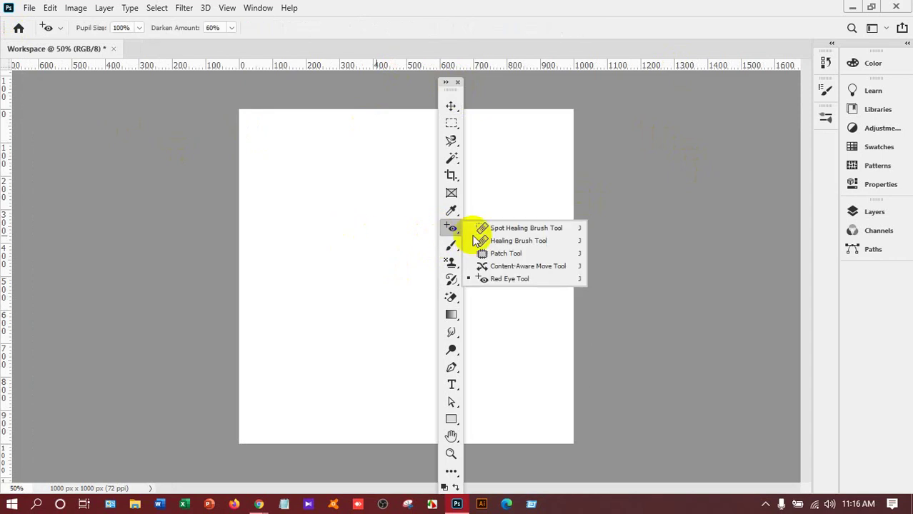
left_click(436, 139)
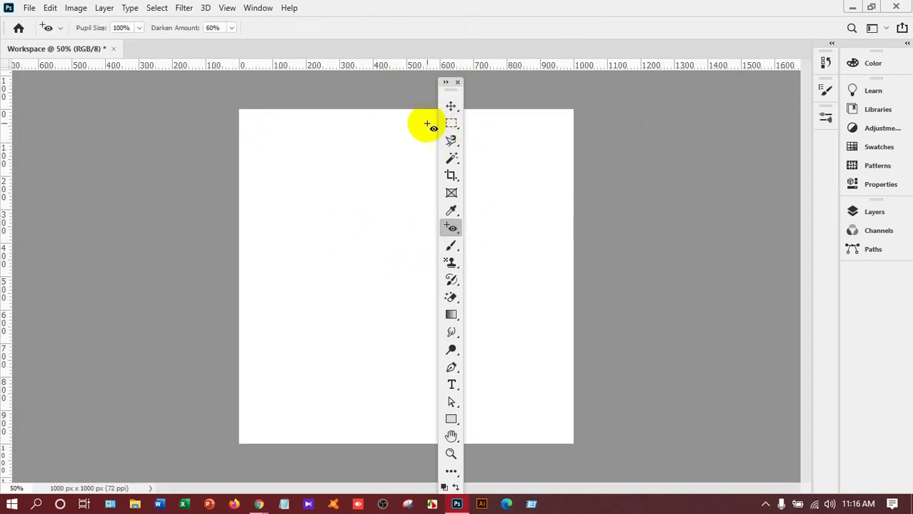
left_click(451, 108)
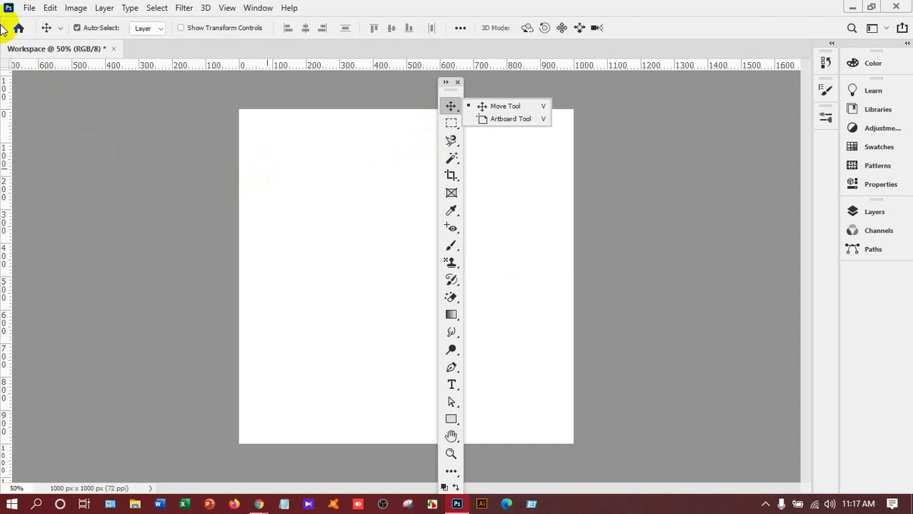
Undock the tool options bar and float the Workspace document in its own window
left_click_drag(3, 29, 7, 178)
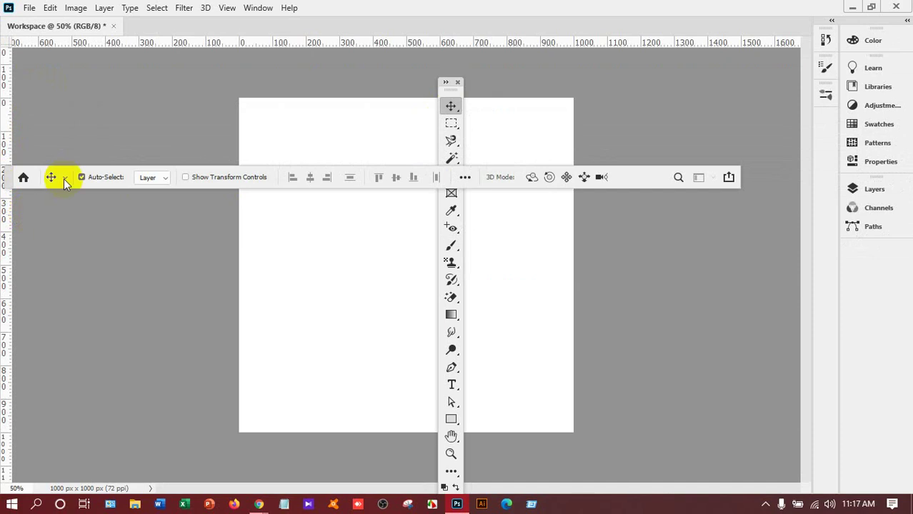
left_click(623, 179)
left_click(623, 185)
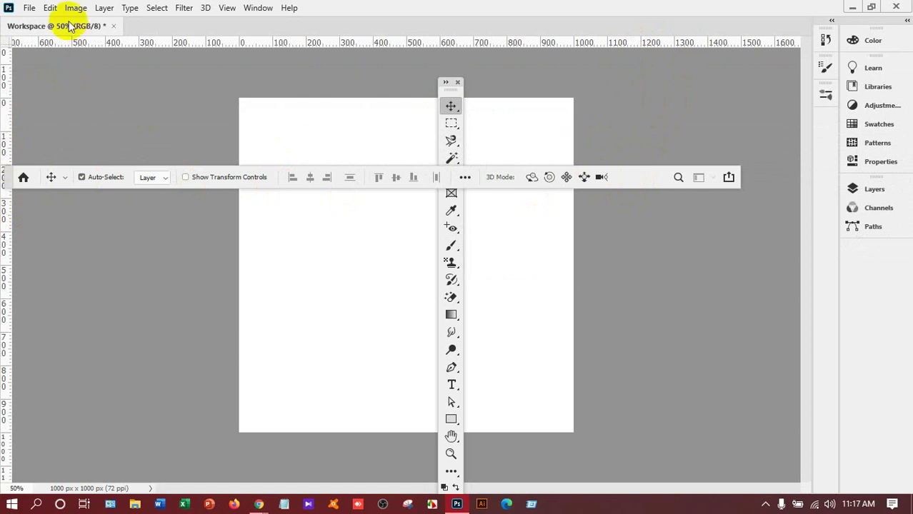
left_click_drag(69, 26, 261, 203)
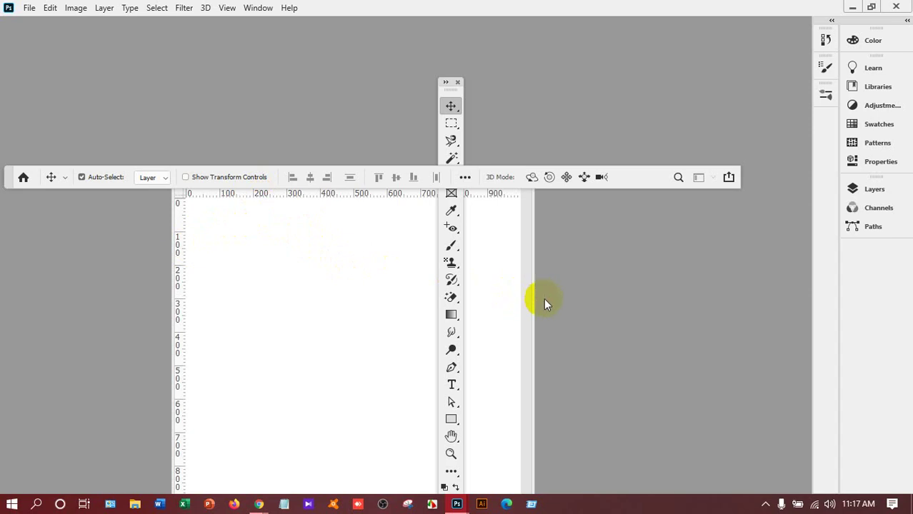
Detach the Layers, Paths, Adjustments and lowest icon-only brush panels from the dock as floating panels
left_click_drag(893, 189, 704, 133)
left_click_drag(866, 212, 646, 141)
left_click_drag(870, 112, 393, 251)
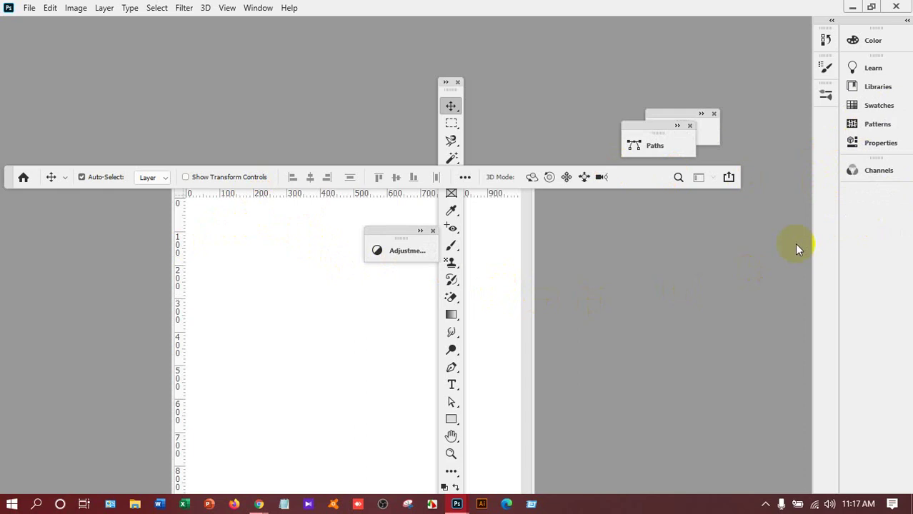
left_click_drag(825, 95, 710, 103)
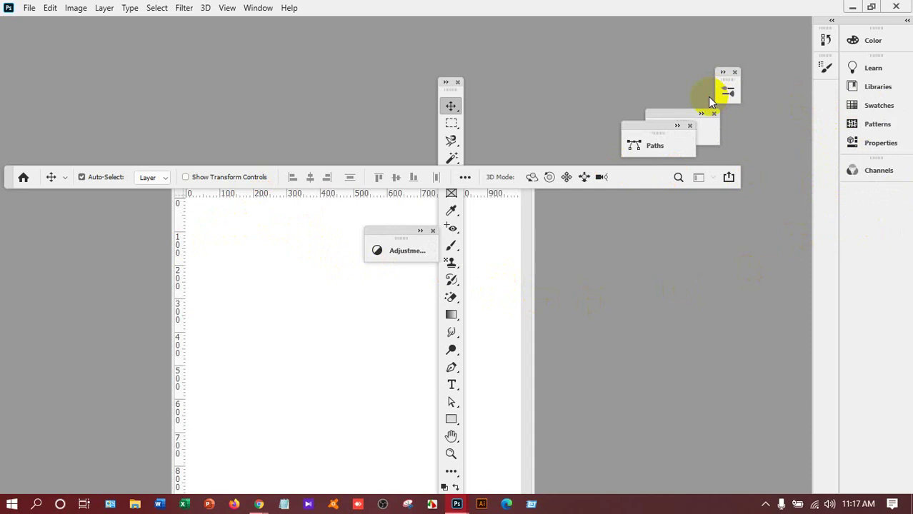
Set the interface color theme to the darkest option in the preferences and apply it
left_click(30, 9)
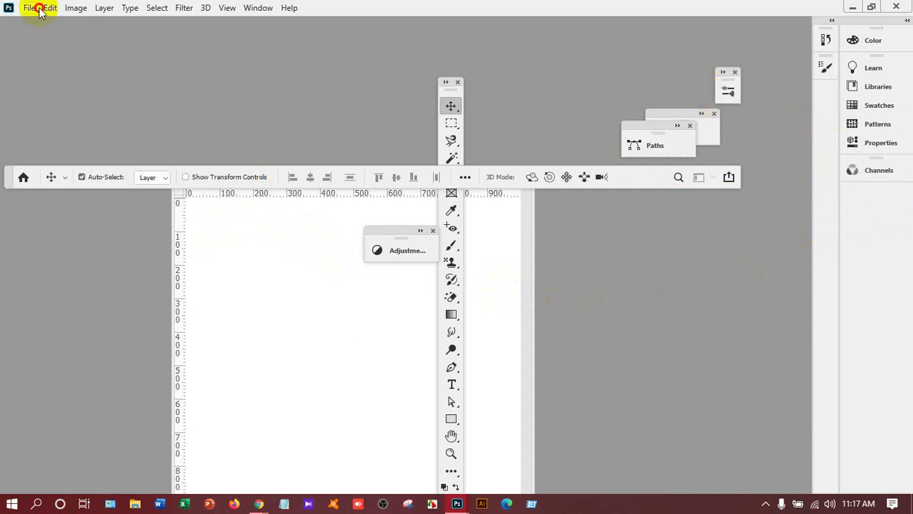
left_click(49, 9)
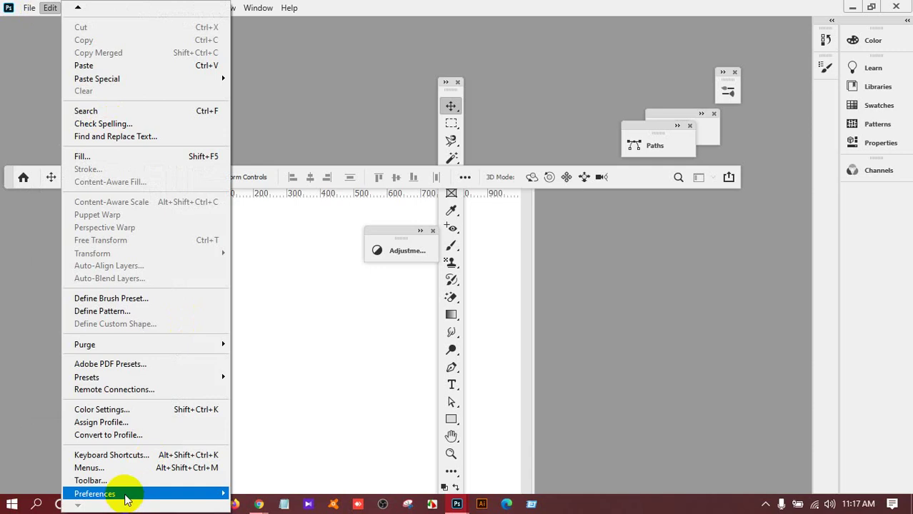
mouse_move(118, 494)
left_click(284, 277)
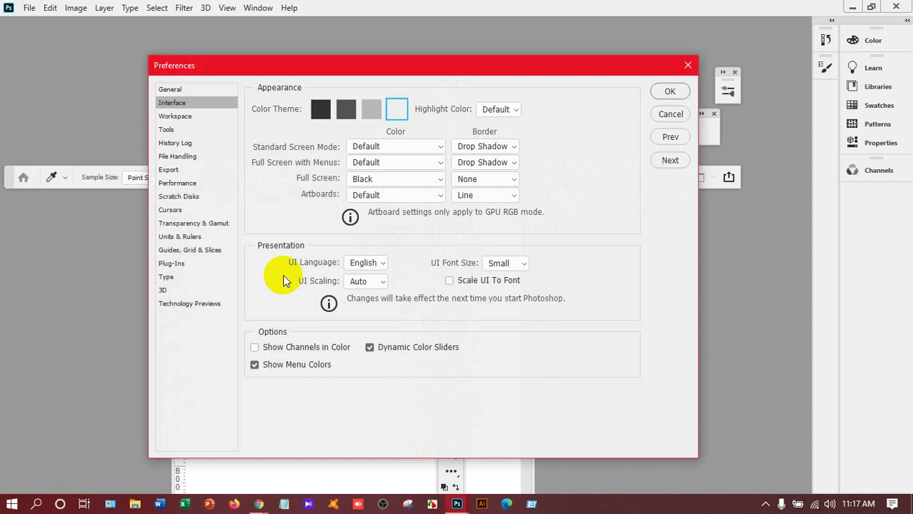
left_click(319, 112)
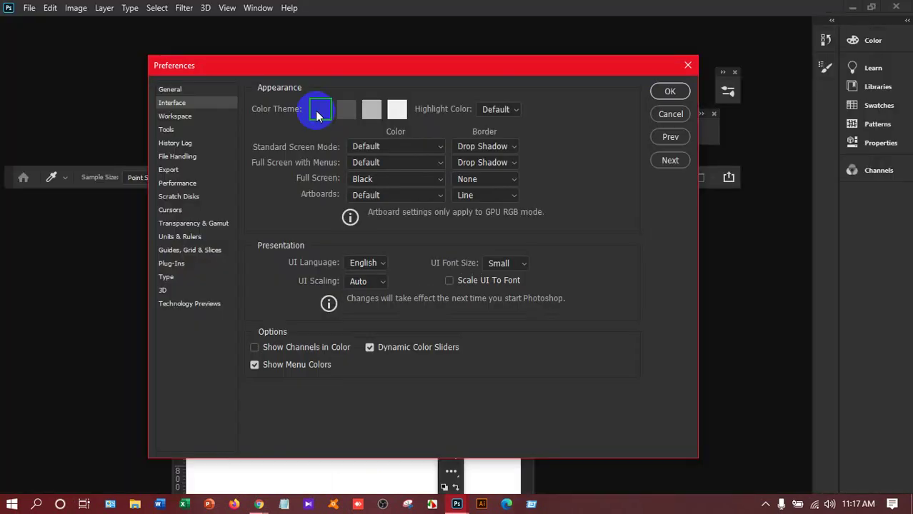
left_click(672, 92)
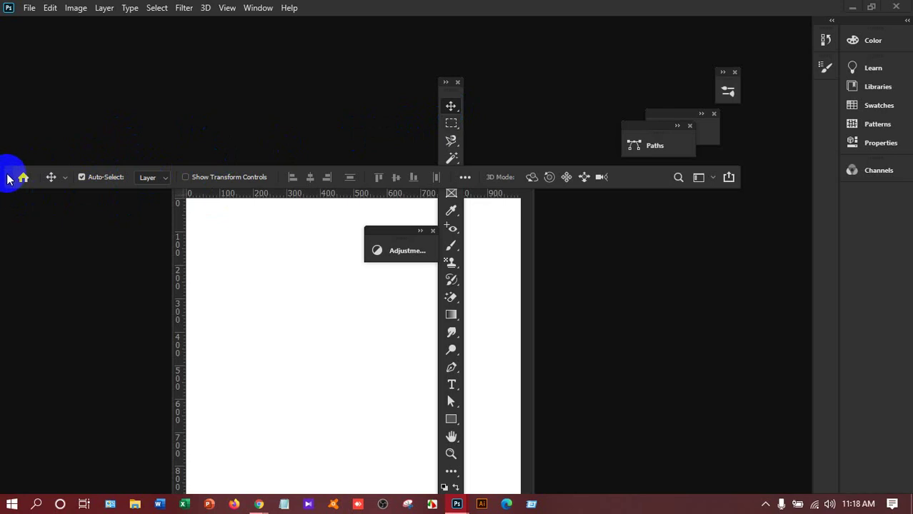
Dock the tool options bar, the toolbar and the Workspace document window back in their original places
left_click_drag(9, 177, 29, 23)
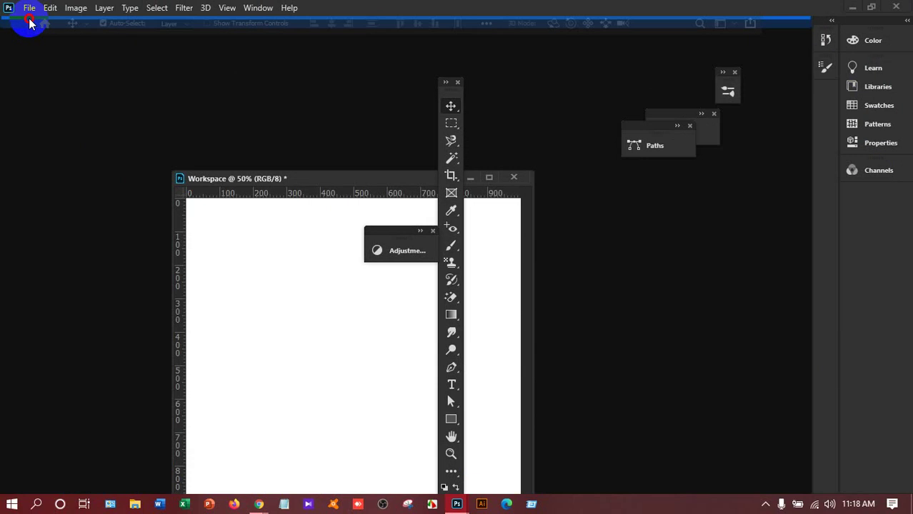
left_click_drag(29, 23, 30, 24)
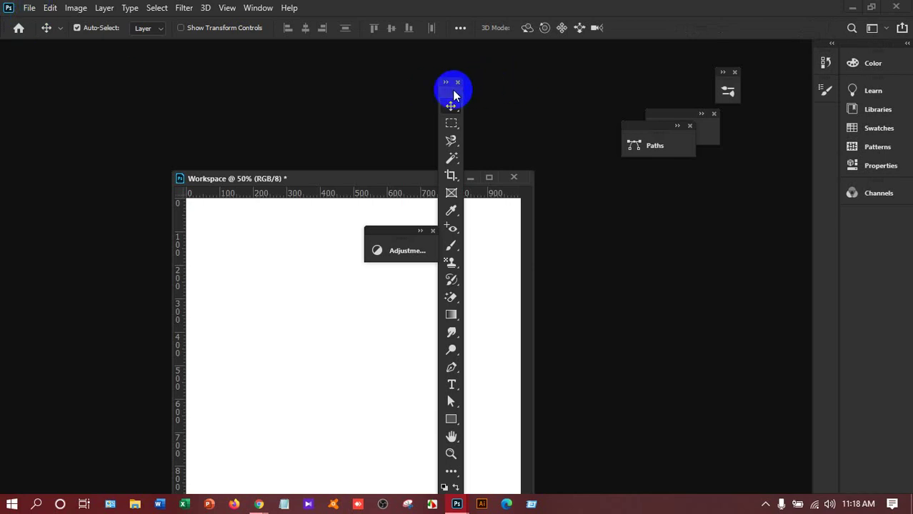
left_click_drag(453, 93, 9, 87)
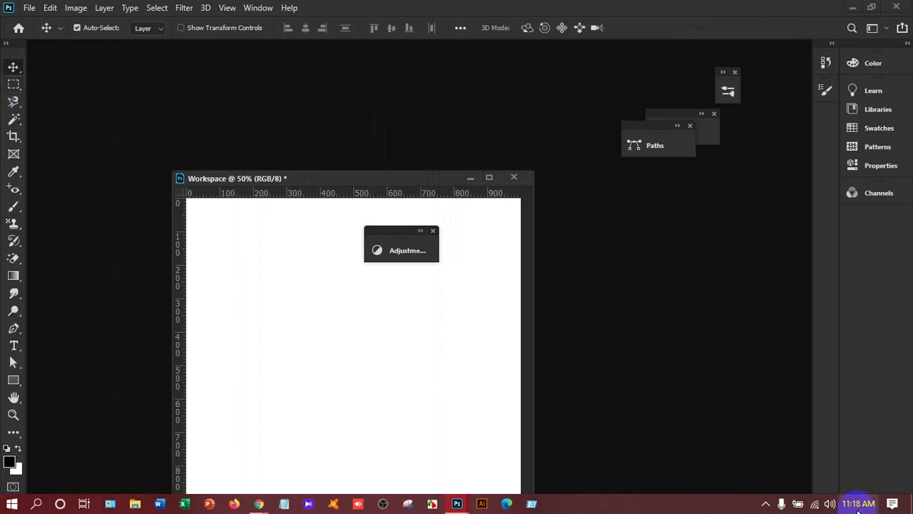
left_click_drag(397, 180, 296, 48)
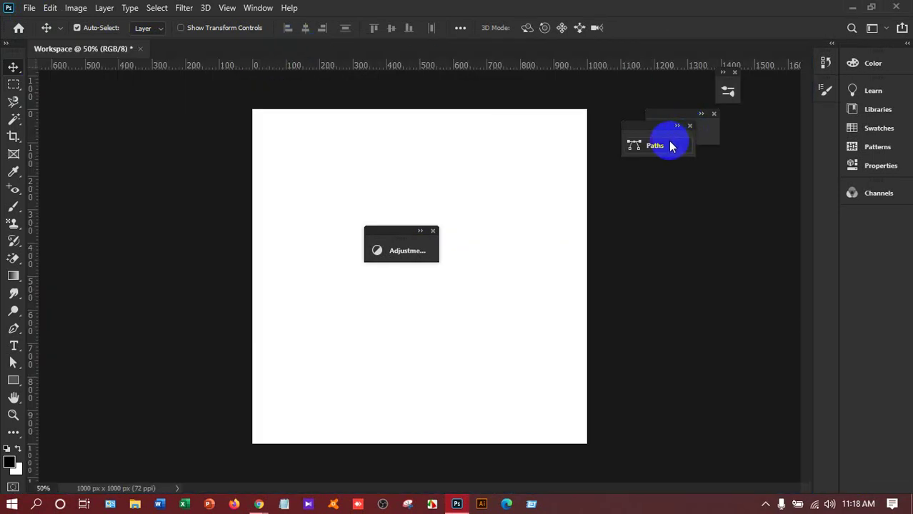
Dock the floating Paths, Layers, icon-only brush and Adjustments panels back into the panel columns
left_click_drag(652, 129, 890, 179)
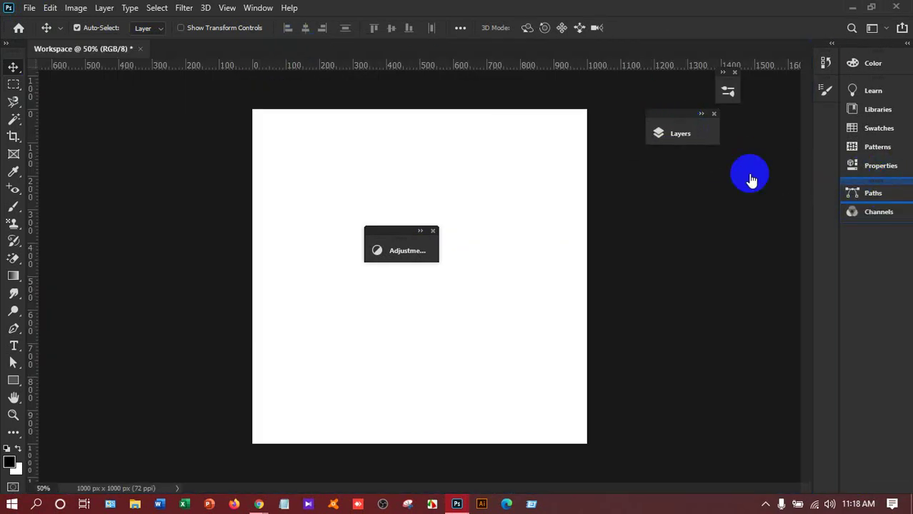
left_click_drag(683, 117, 863, 218)
left_click_drag(728, 91, 826, 124)
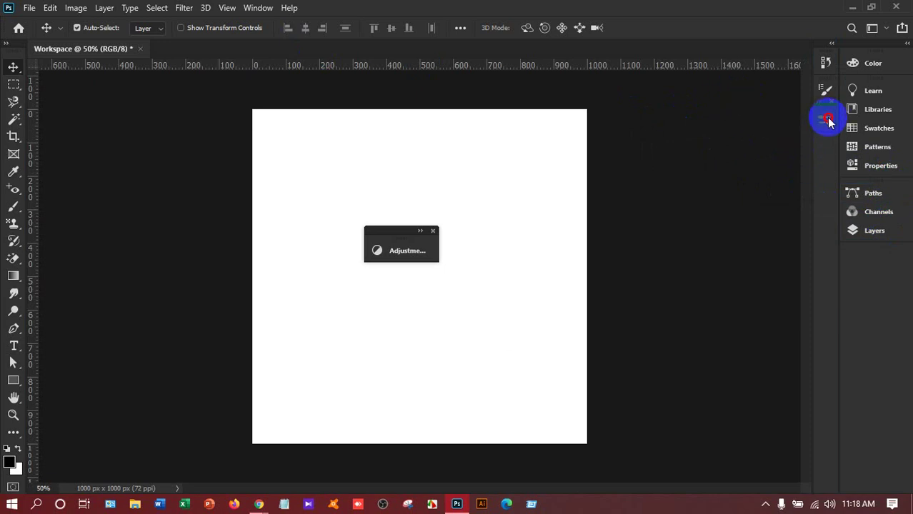
left_click_drag(408, 234, 888, 122)
Pull the Layers, Paths and Channels panels out of the dock and close each of them
left_click_drag(873, 246, 547, 237)
left_click(520, 211)
left_click_drag(892, 218, 482, 253)
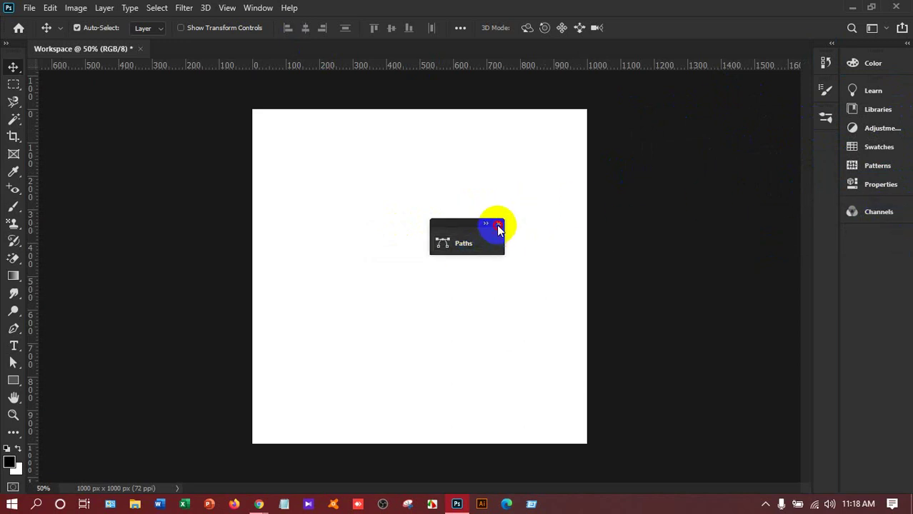
left_click(498, 223)
left_click_drag(856, 211, 409, 252)
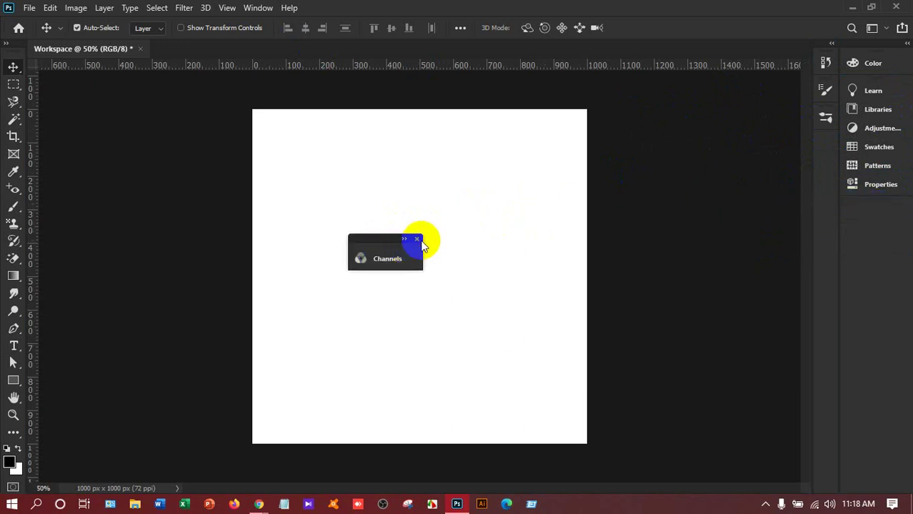
left_click(417, 240)
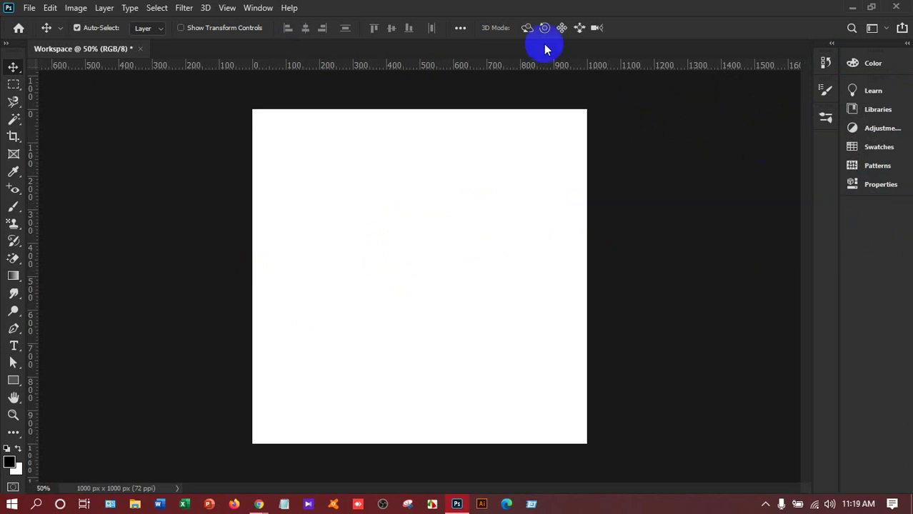
Reopen the closed Channels, Layers and Paths panels
left_click(250, 8)
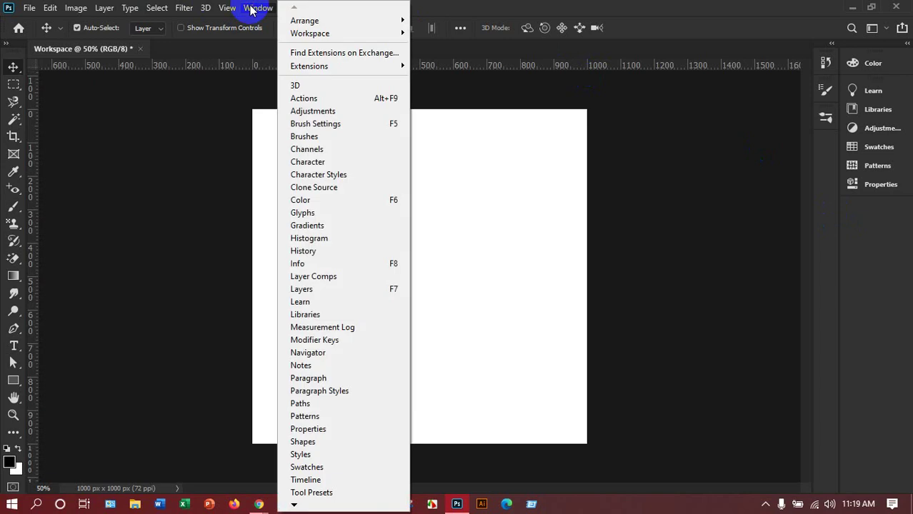
left_click(350, 148)
left_click(257, 8)
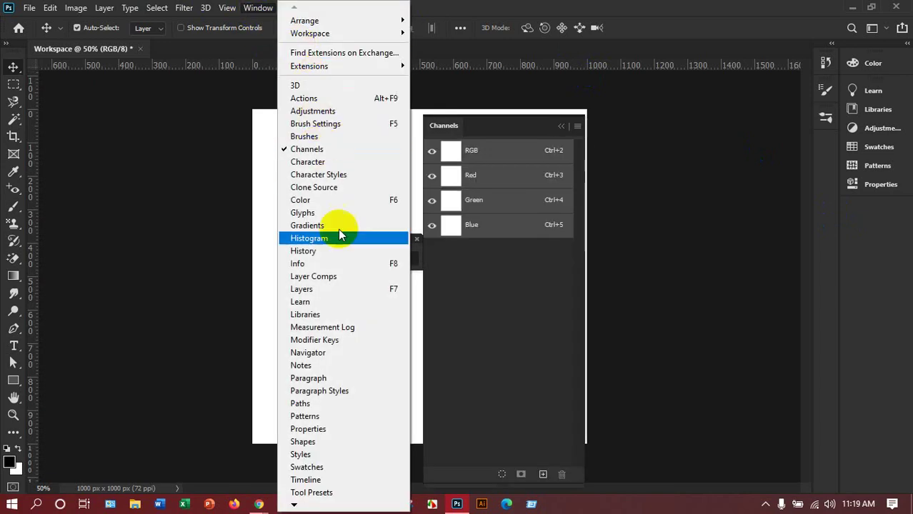
left_click(294, 505)
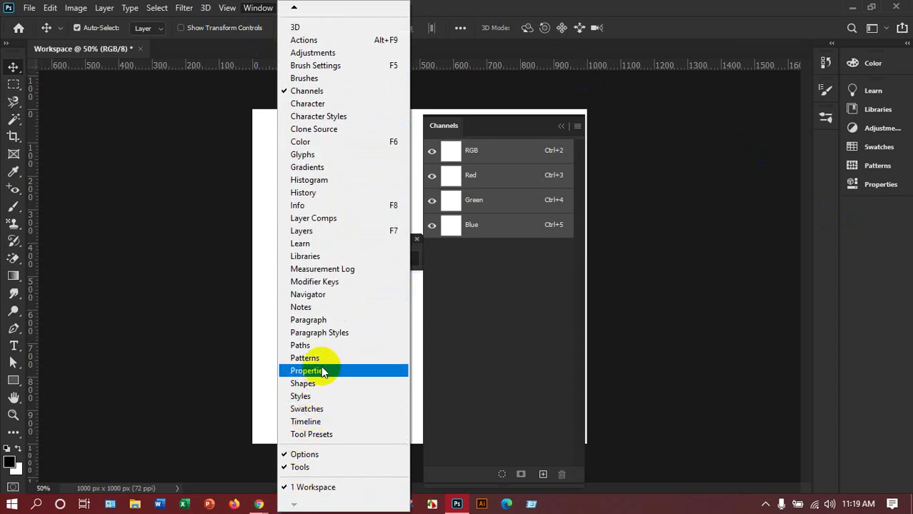
left_click(301, 231)
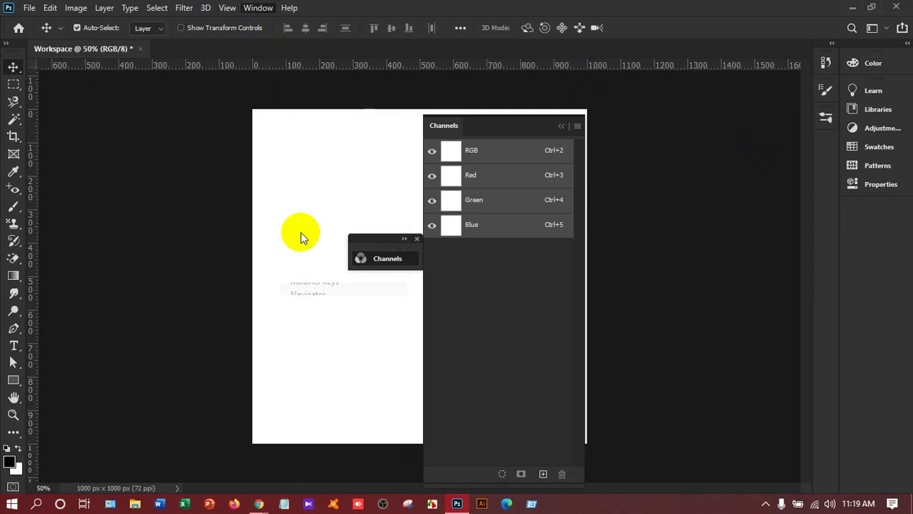
left_click(257, 8)
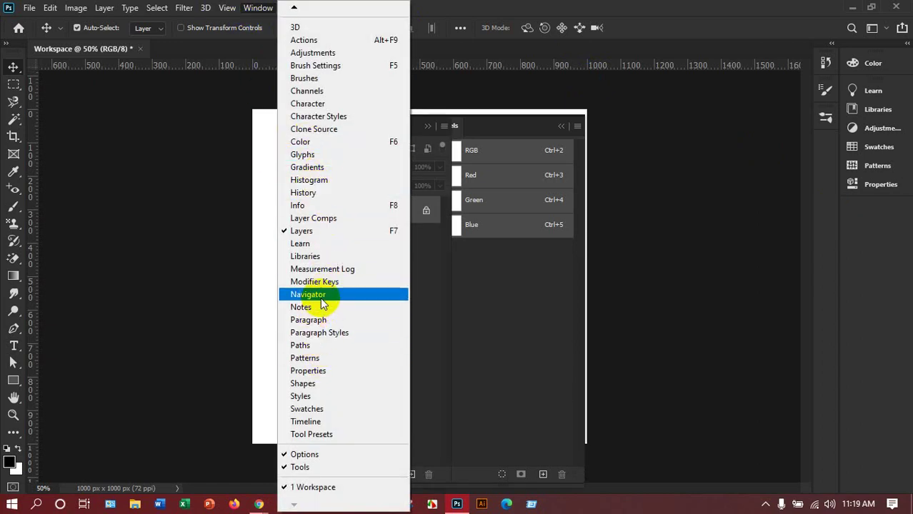
mouse_move(294, 10)
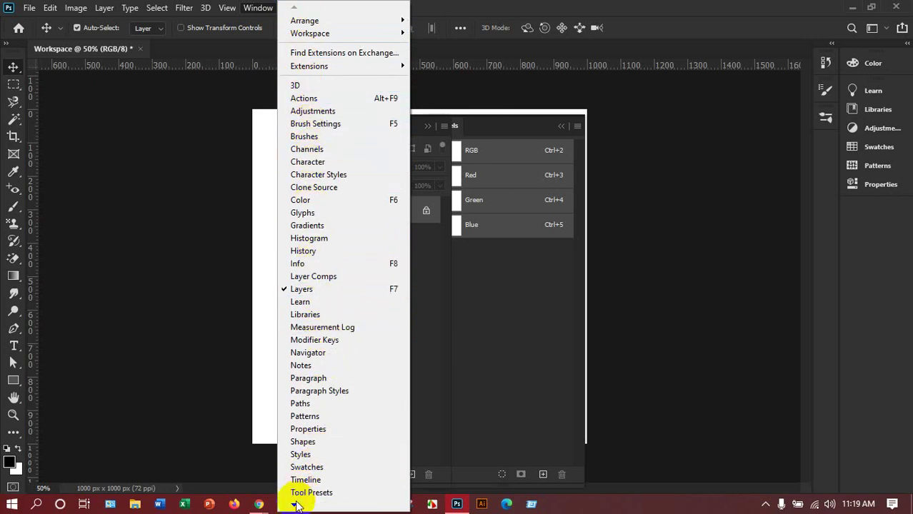
mouse_move(296, 505)
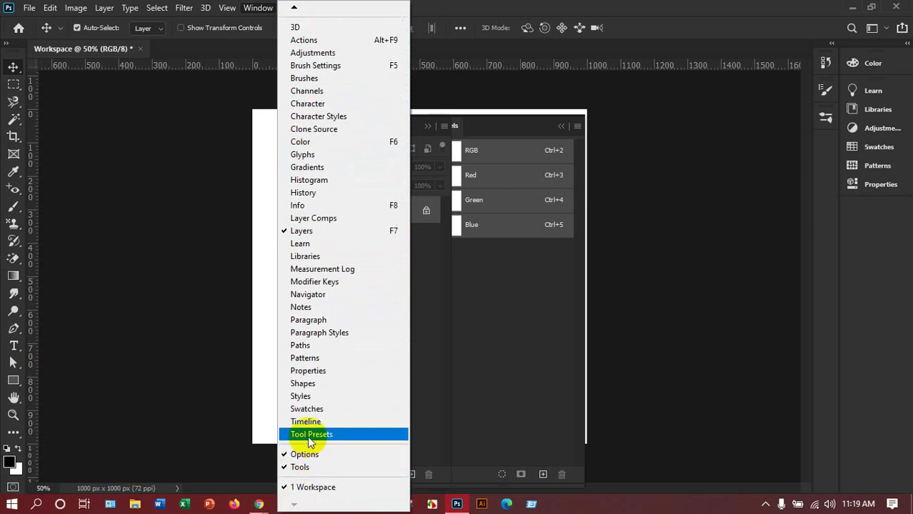
left_click(298, 347)
Dock the reopened Layers, Channels and Paths panels in the panel column below Properties, with Channels and Paths grouped above Layers
left_click_drag(283, 127, 854, 205)
left_click_drag(316, 128, 858, 224)
left_click_drag(438, 127, 865, 204)
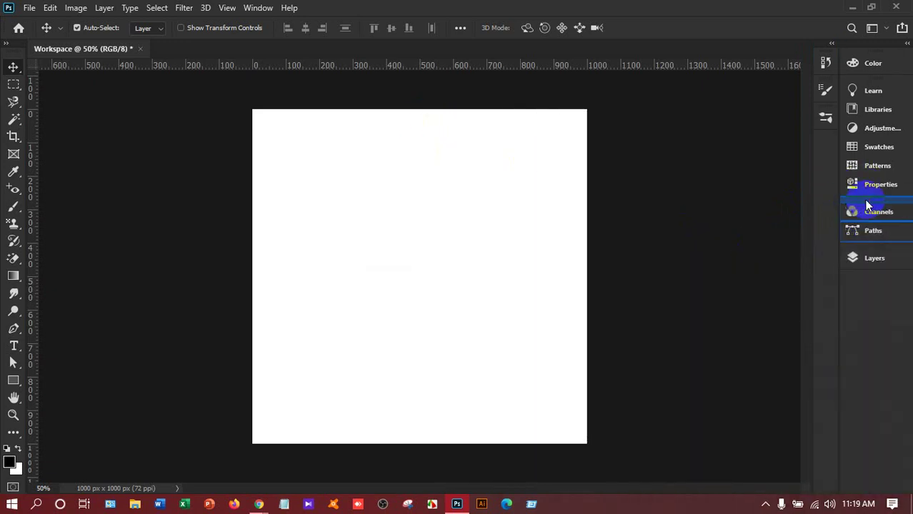
Expand the docked Layers panel, float it over the canvas's left edge, and show the Move tool's group of tools
left_click(874, 258)
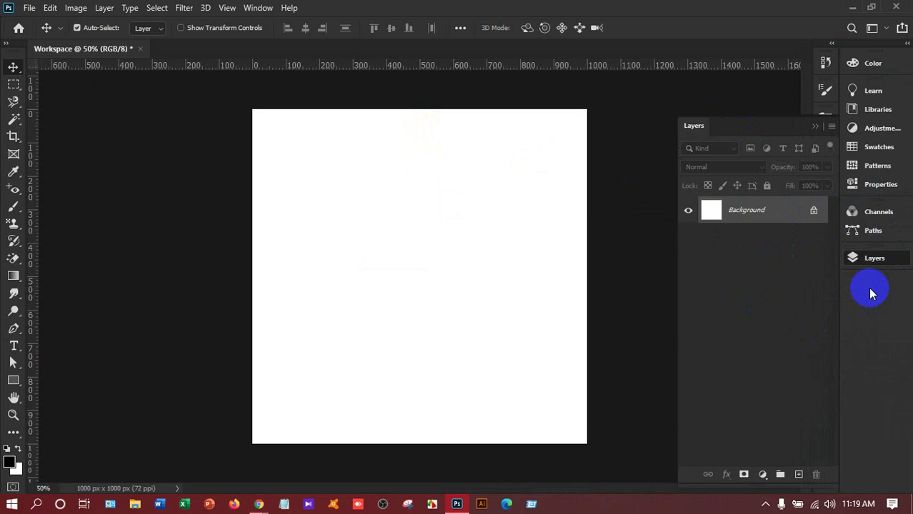
left_click_drag(780, 133, 223, 126)
right_click(11, 67)
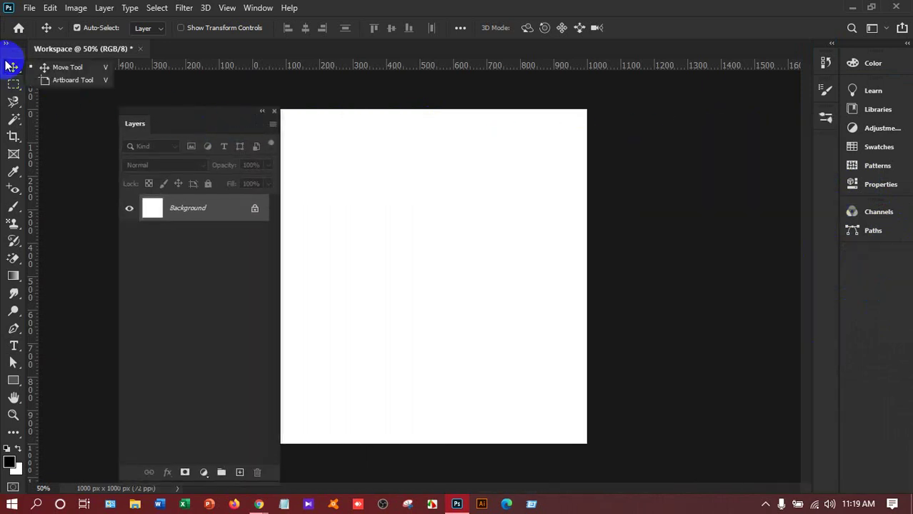
Open the toolbar customization and review the whole list of tools down to the Zoom Tool, leaving it without changes
left_click(52, 10)
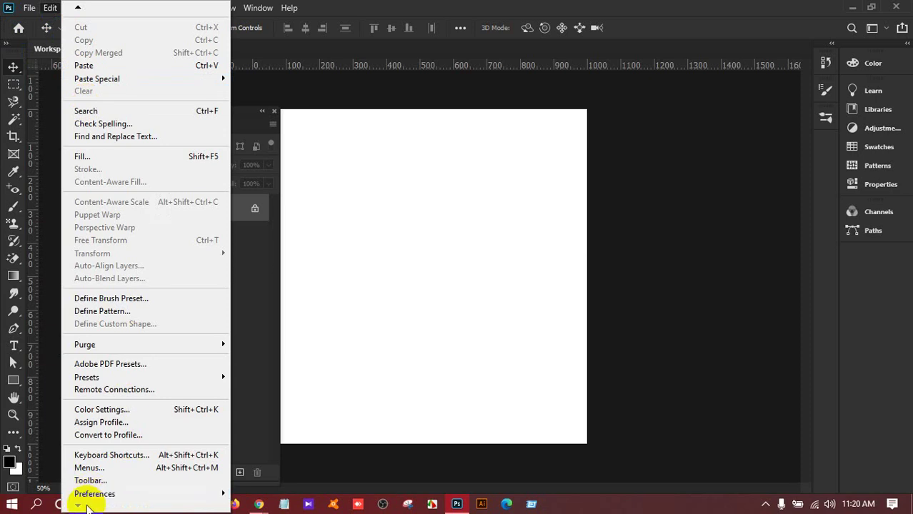
left_click(109, 489)
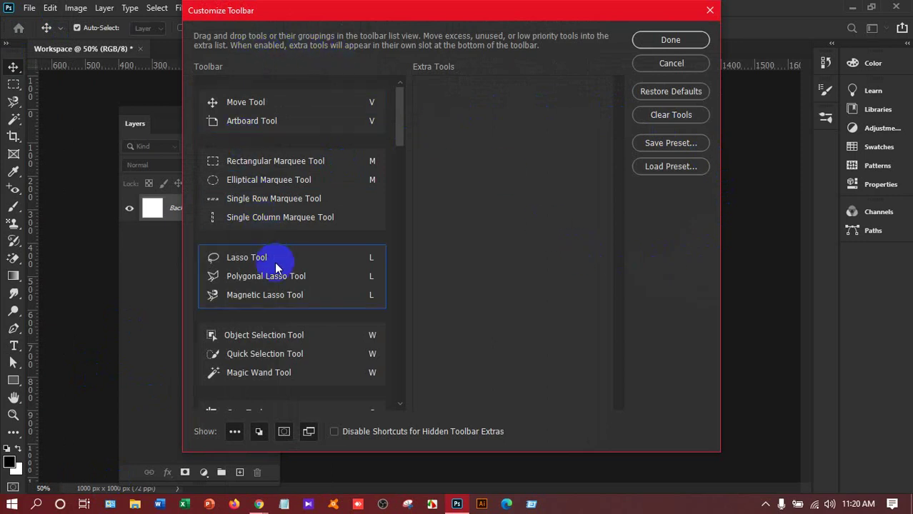
left_click(51, 8)
left_click(468, 294)
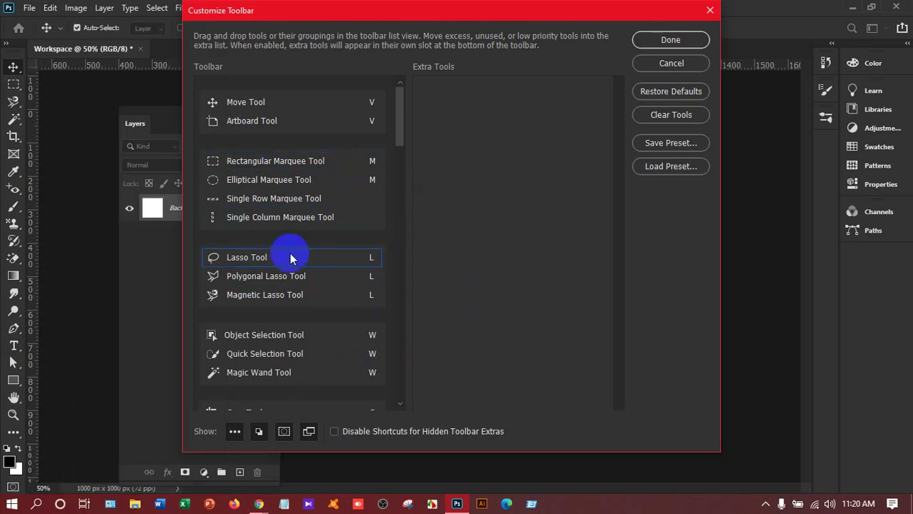
scroll(273, 143, "down", 6)
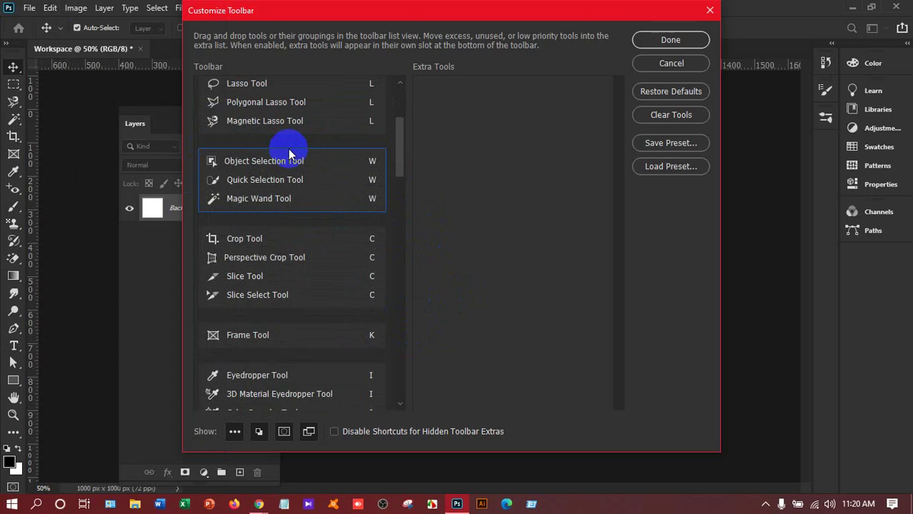
scroll(289, 154, "down", 5)
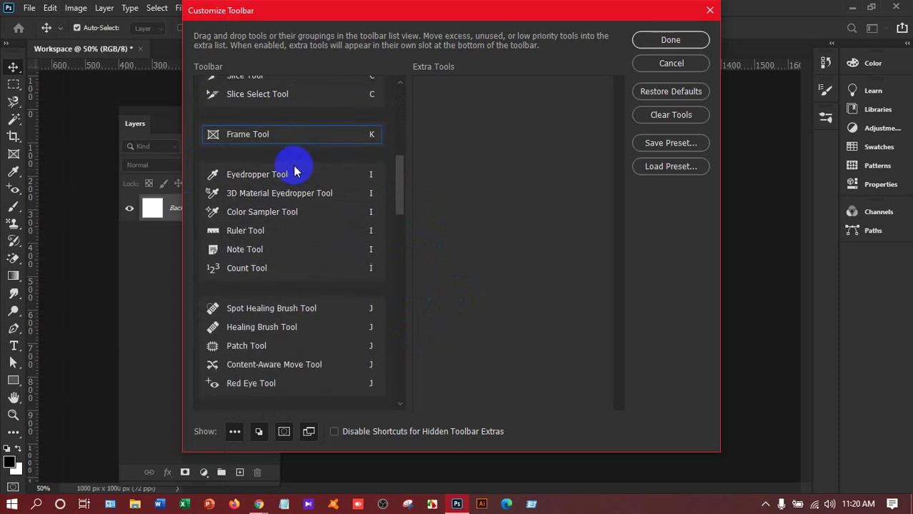
scroll(300, 183, "down", 6)
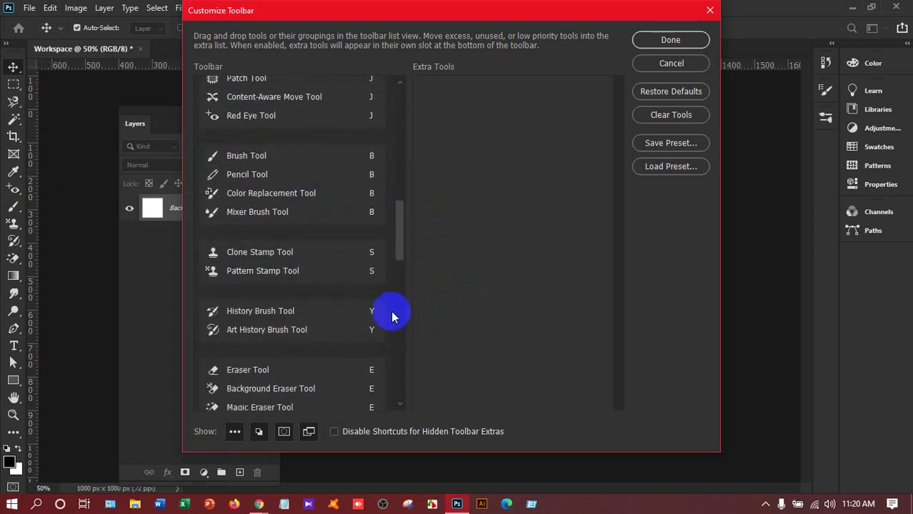
scroll(365, 331, "down", 5)
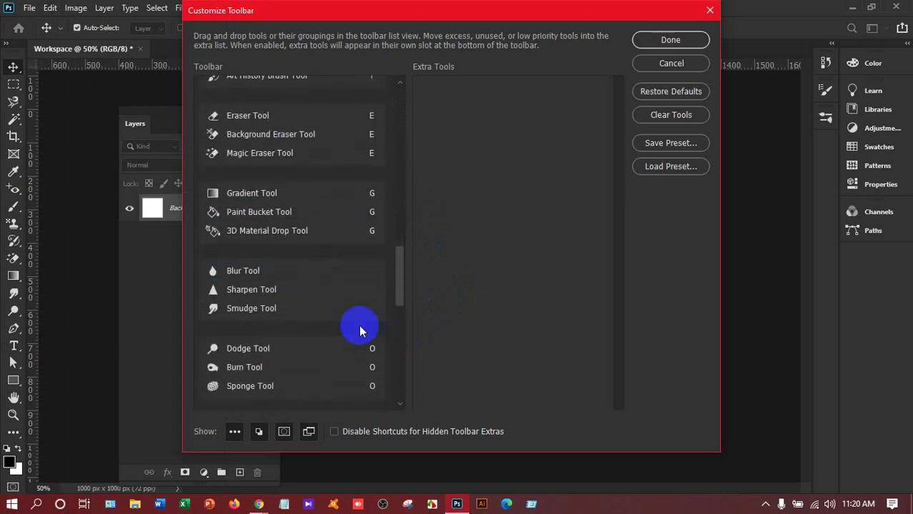
scroll(354, 325, "down", 6)
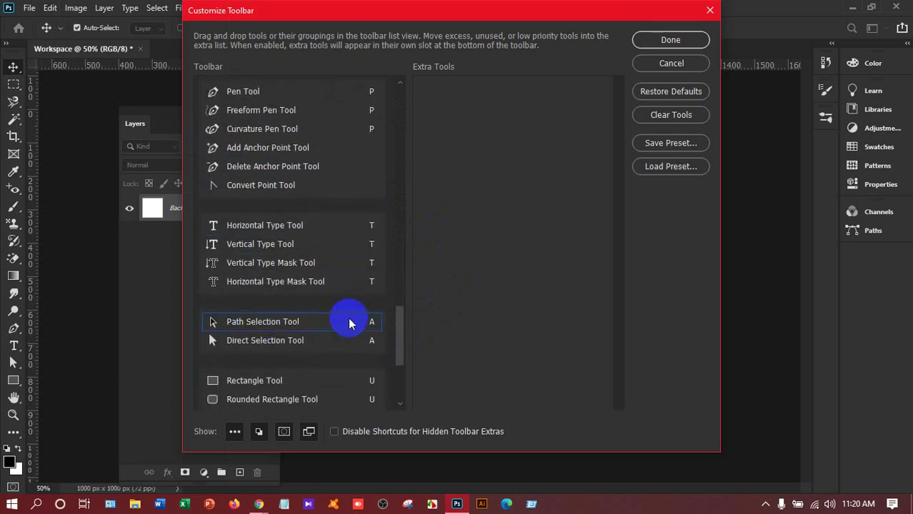
scroll(348, 323, "down", 2)
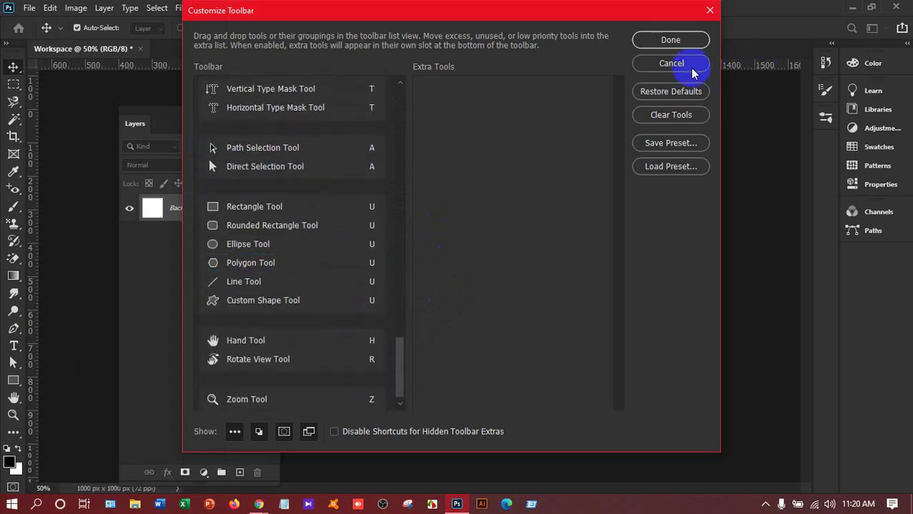
left_click(671, 64)
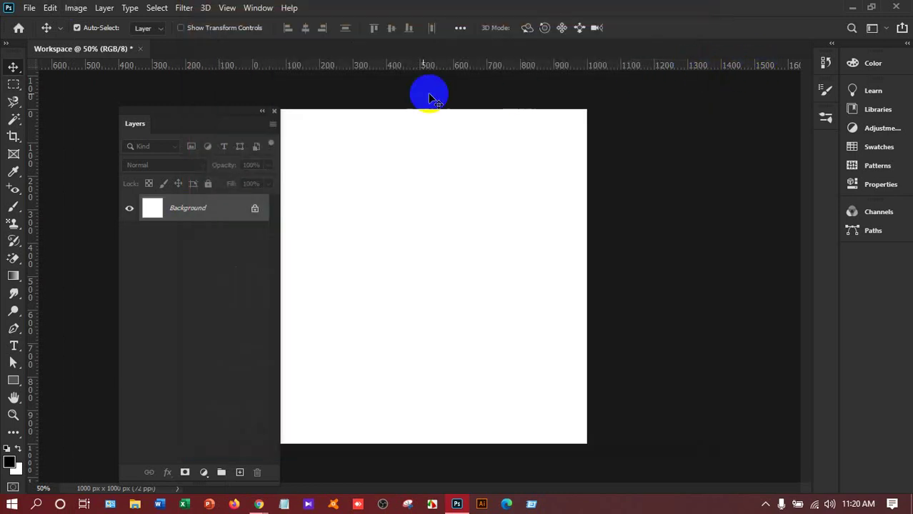
Dock the floating Layers panel back below Paths, and hide the rulers and show them again
left_click_drag(161, 122, 888, 250)
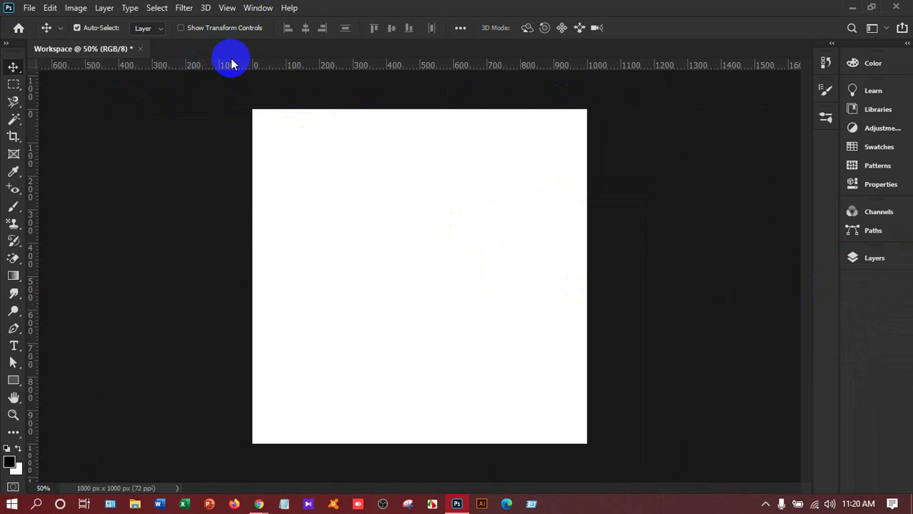
key("ctrl+r")
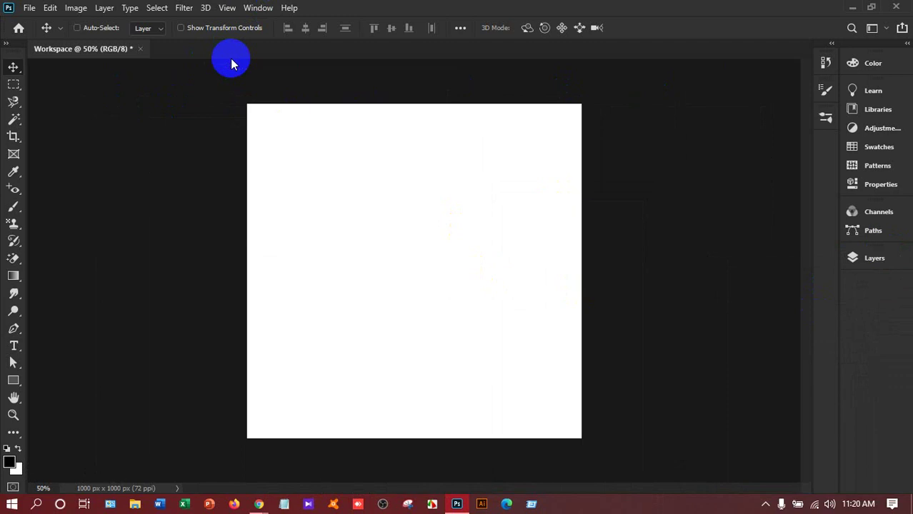
key("ctrl+r")
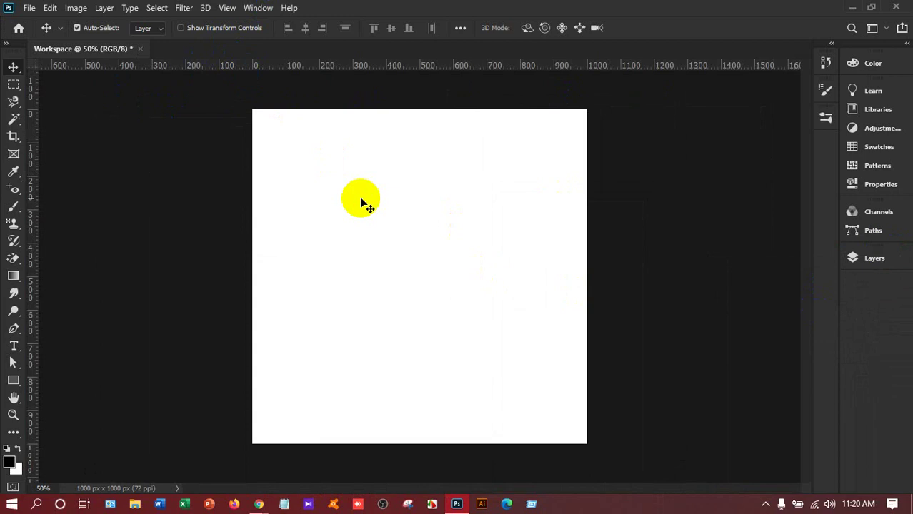